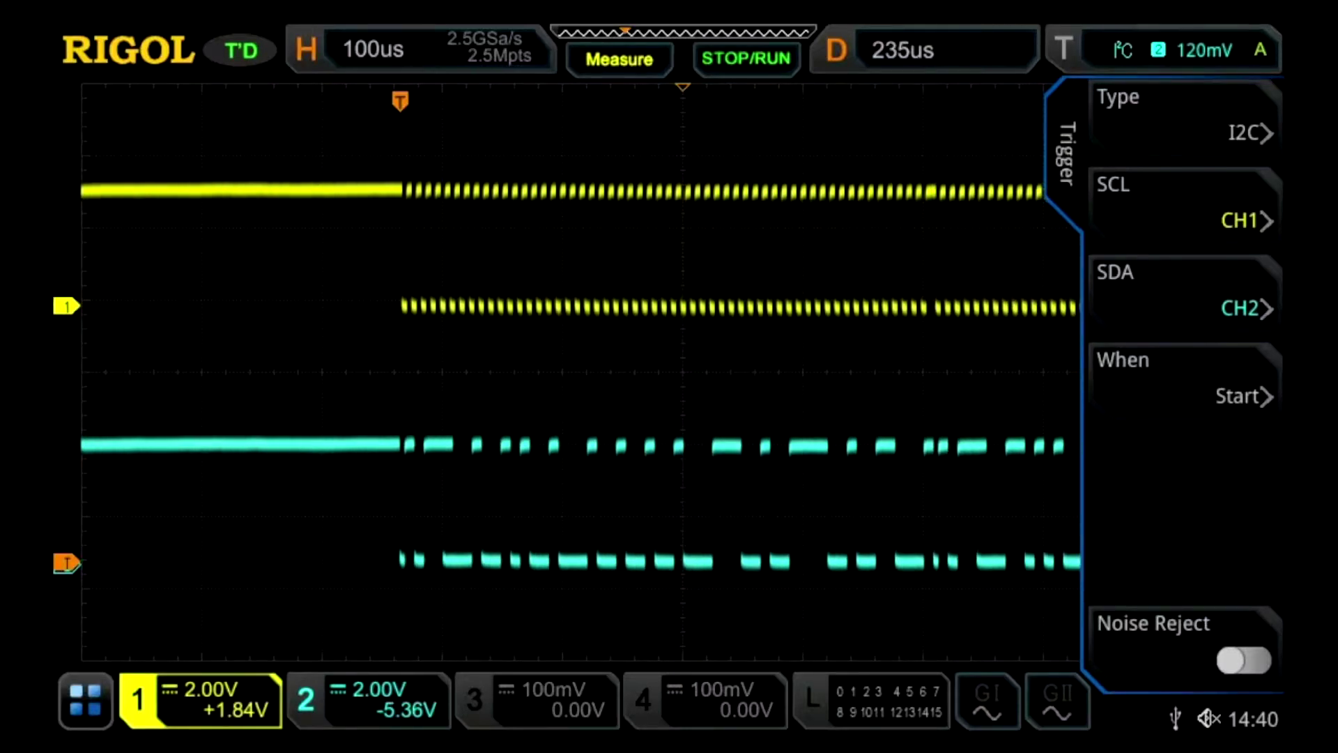
Set decoder 1's bus type to I2C, with clock on channel 1 and data on channel 2
key("F1")
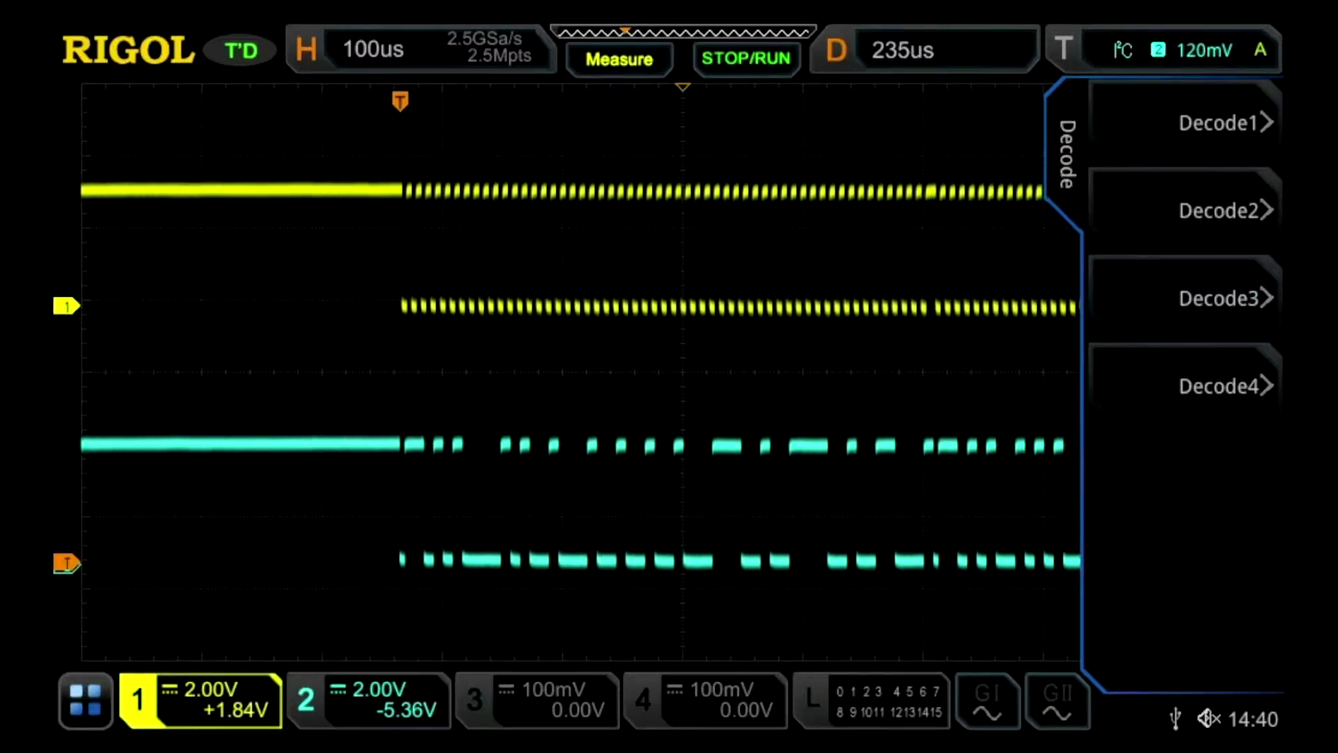
left_click(1218, 123)
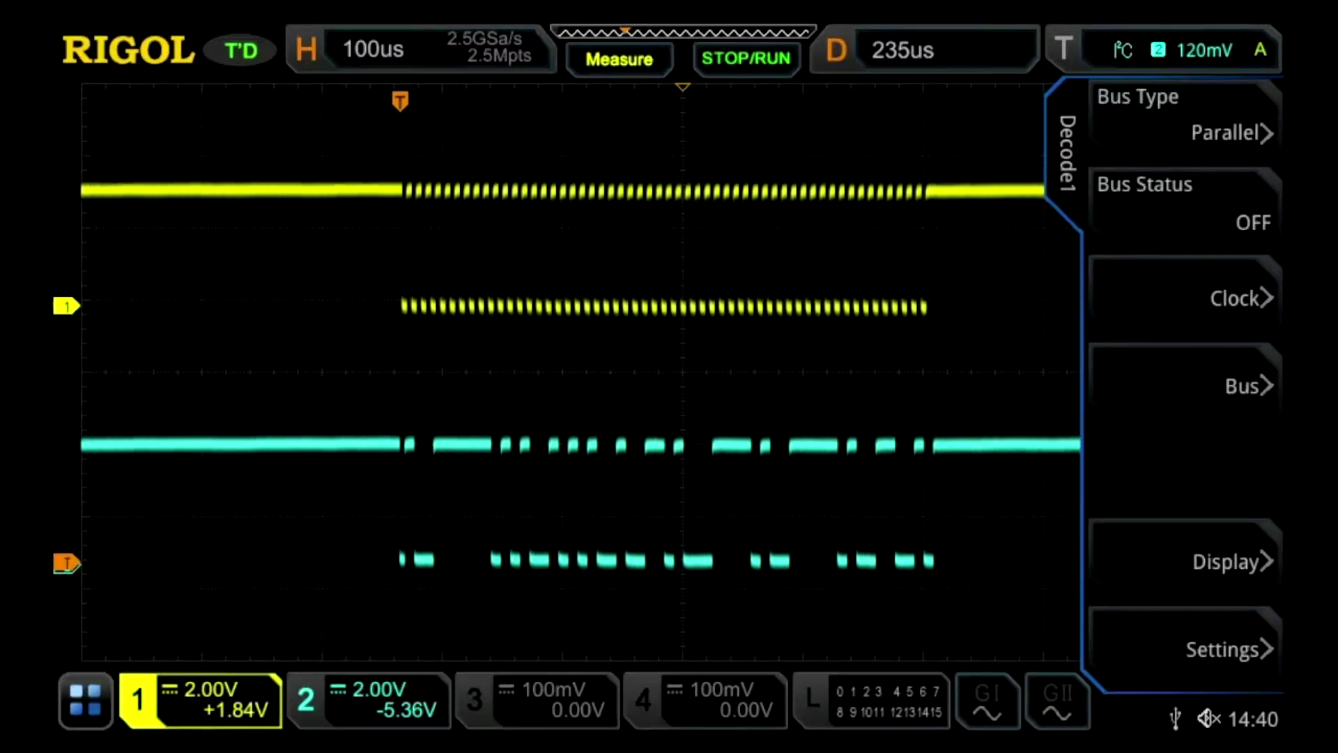
left_click(1223, 122)
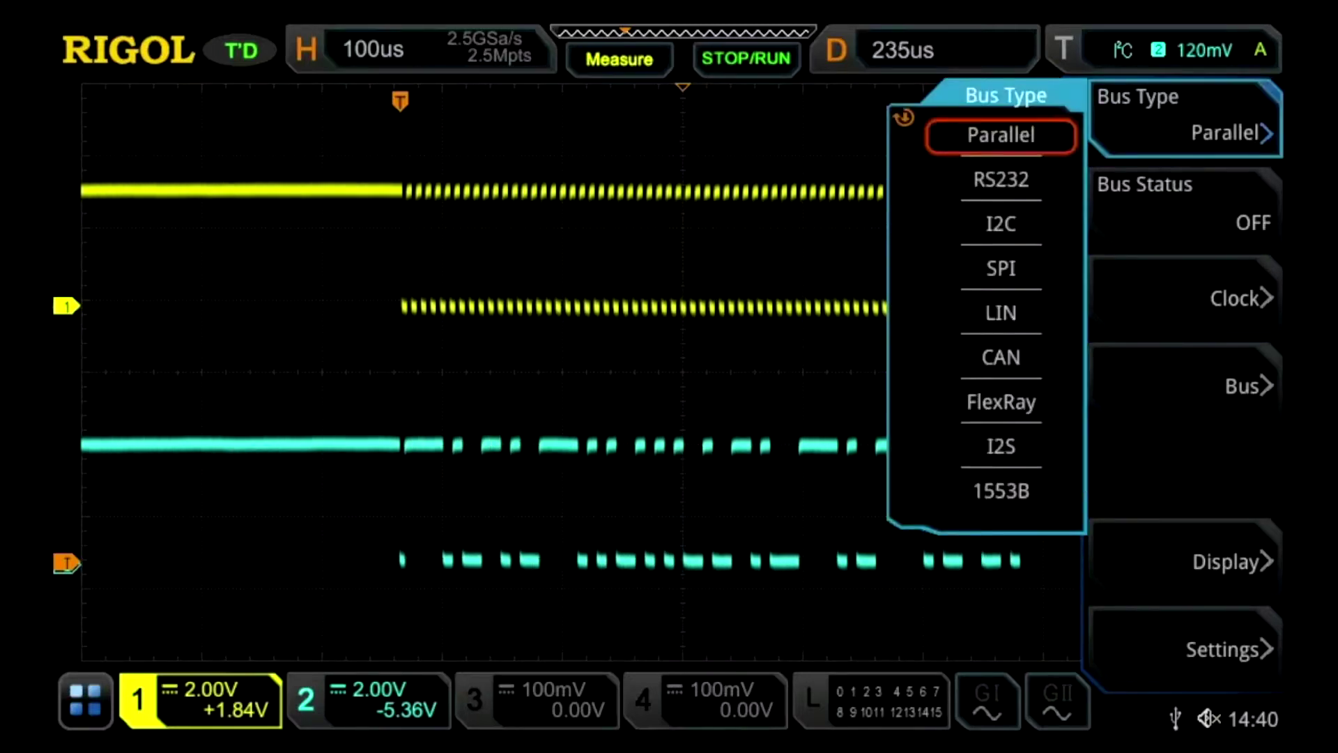
left_click(1001, 223)
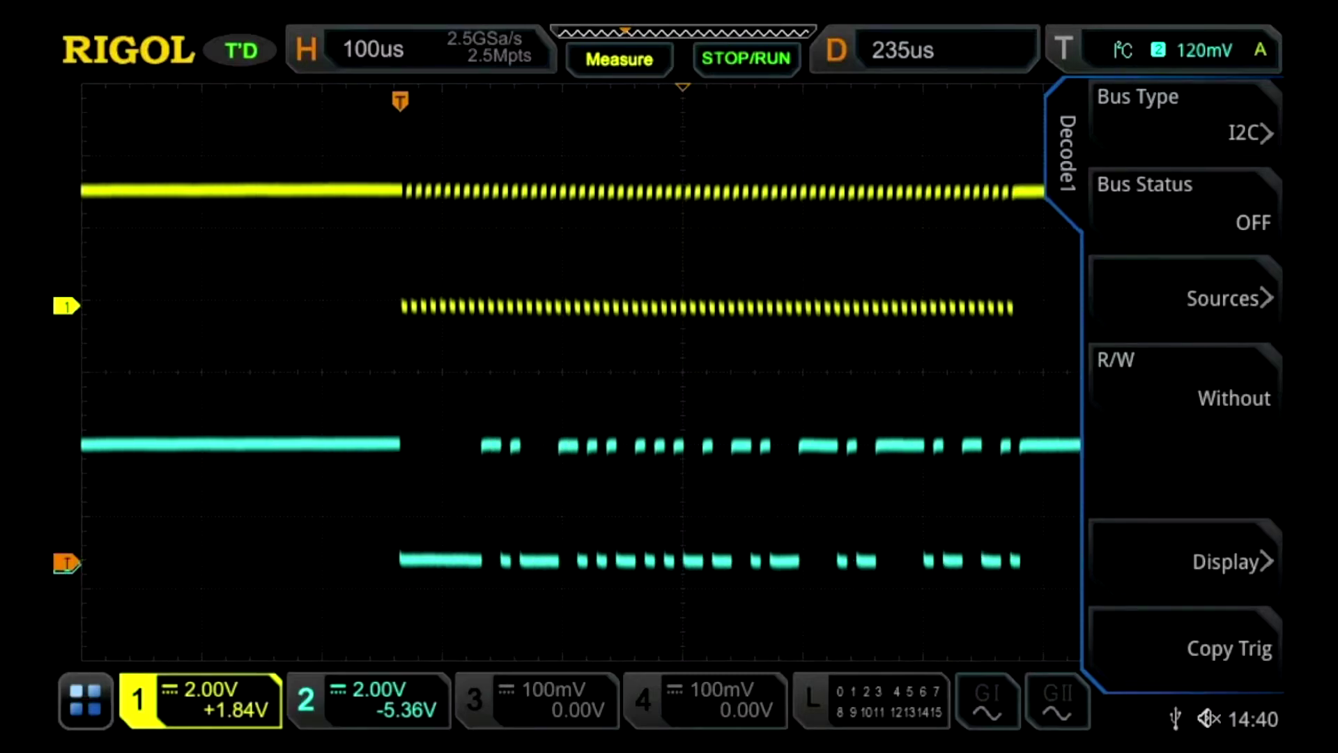
left_click(1184, 298)
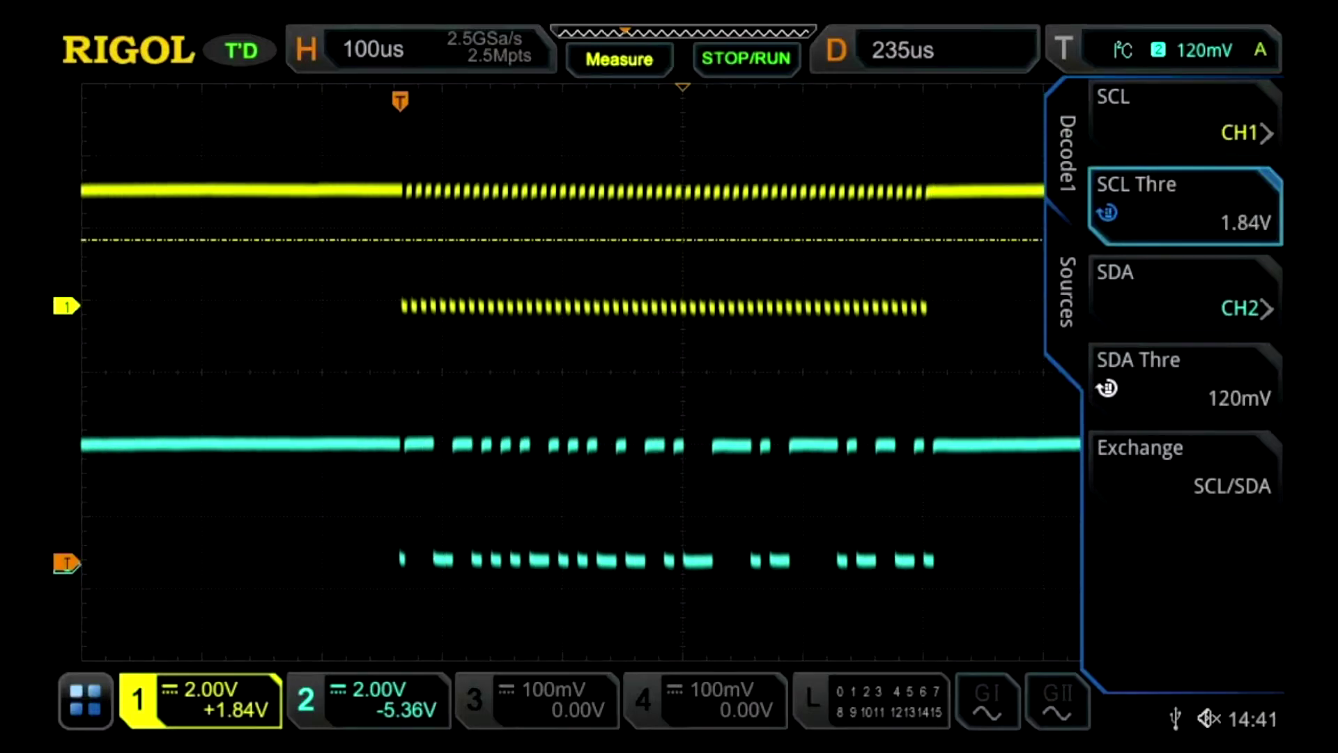
Raise the SDA threshold to 1.68 V and switch decoder 1's bus status on
key("Down")
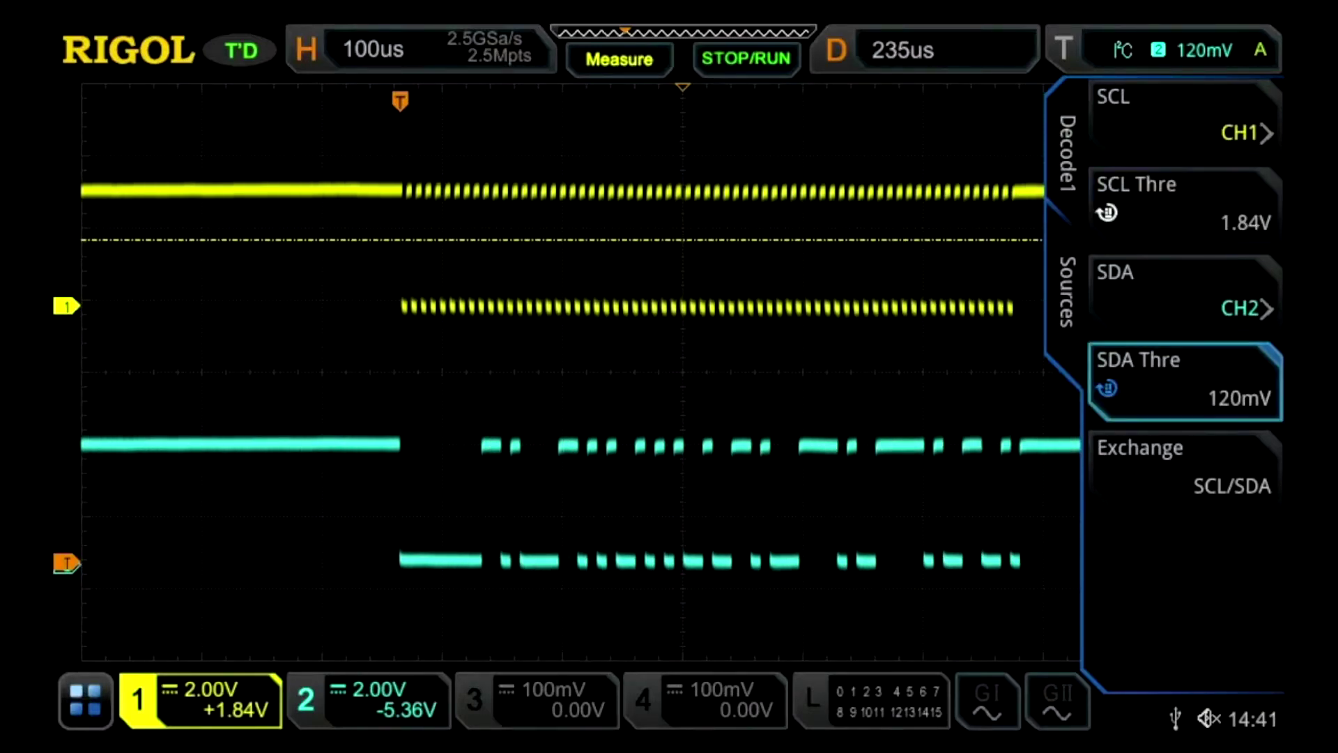
key("Up")
key("Up")
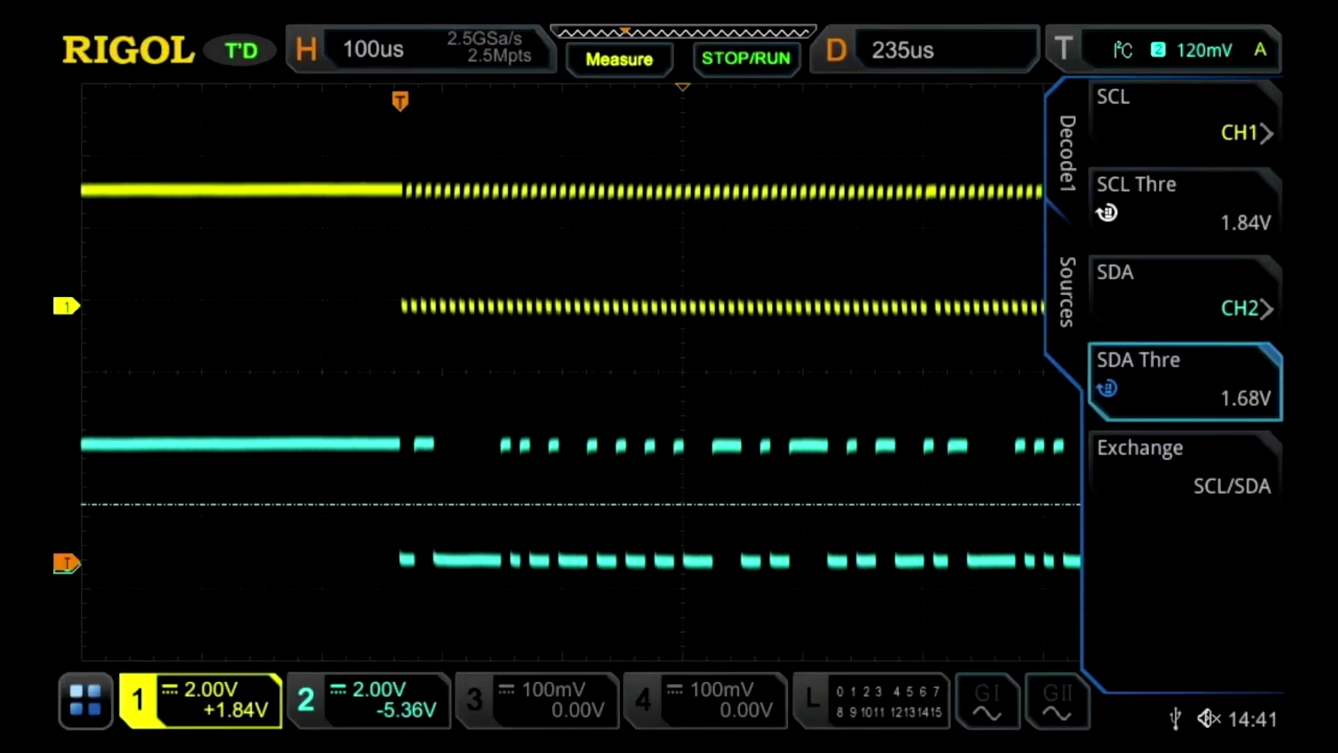
key("Escape")
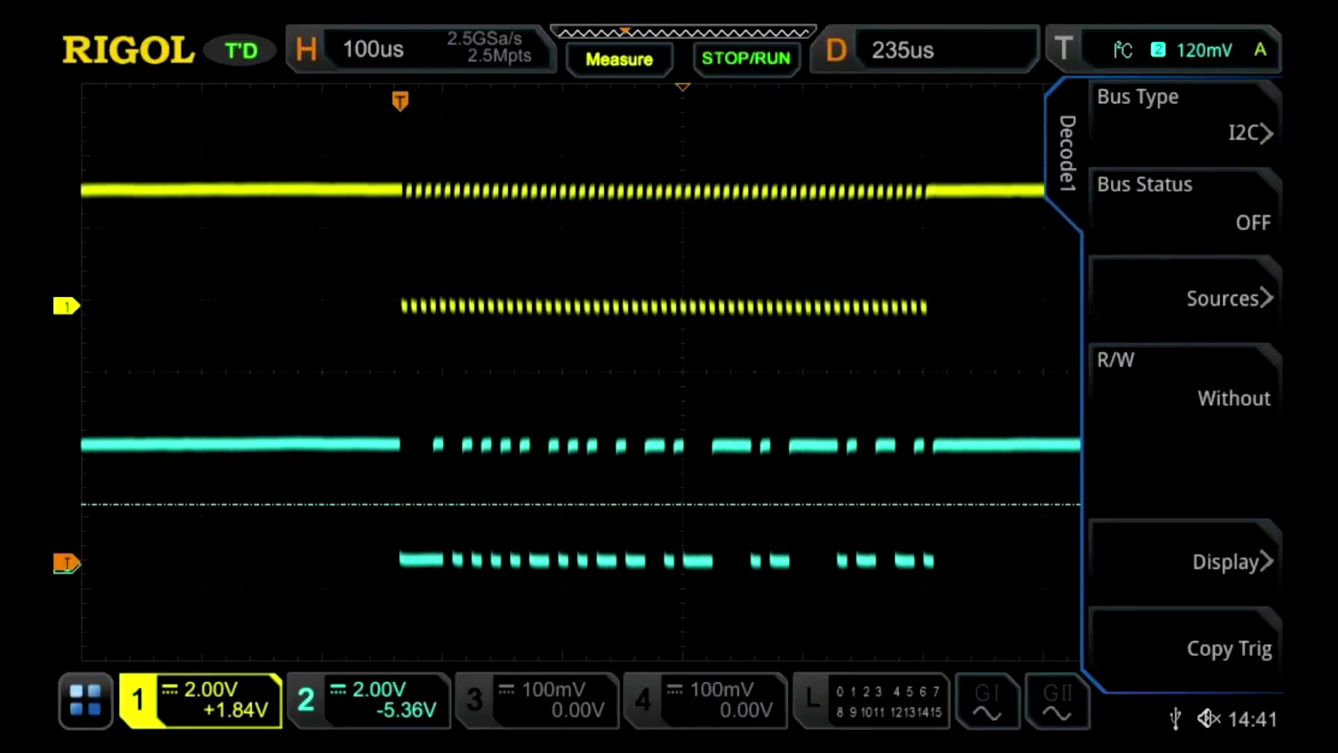
key("F2")
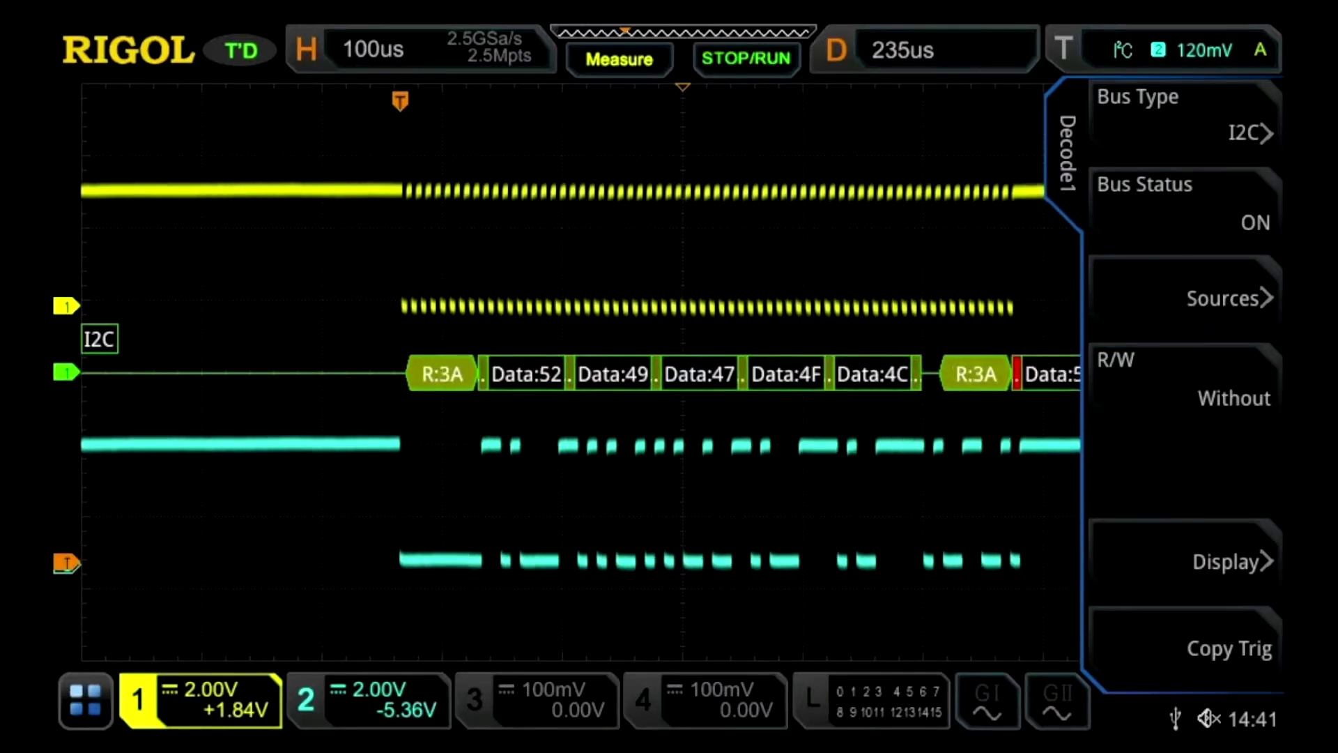